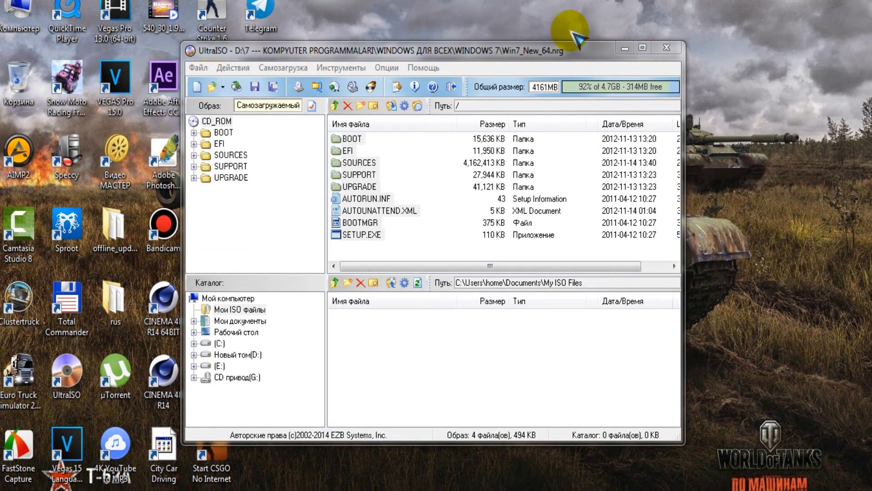
Reposition the UltraISO window and enlarge it so the image's file list shows more columns
drag(488, 57, 512, 60)
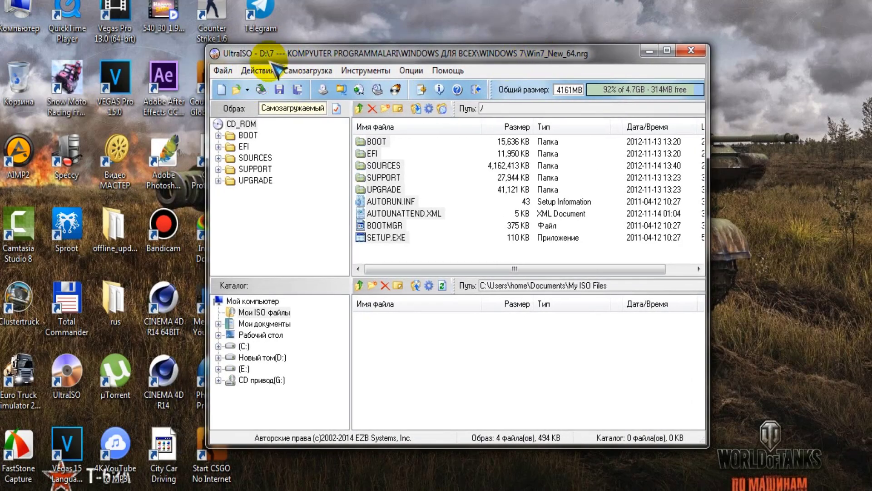
drag(206, 45, 20, 0)
click(43, 26)
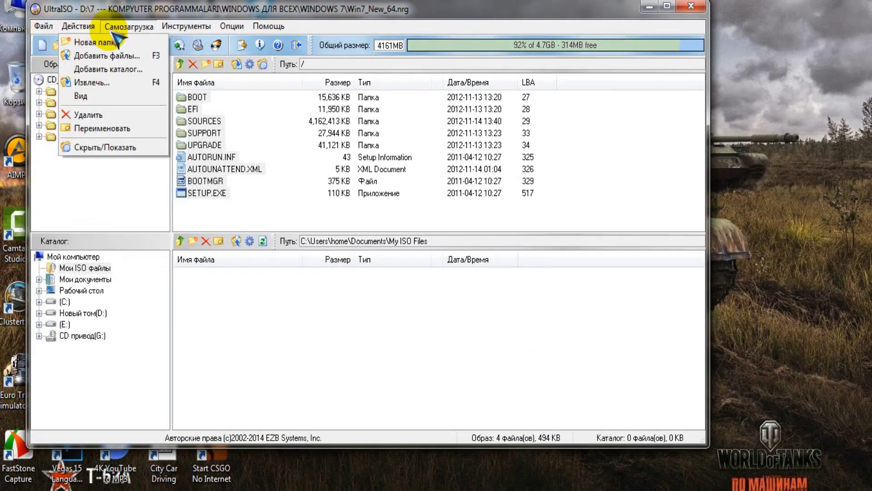
mouse_move(122, 28)
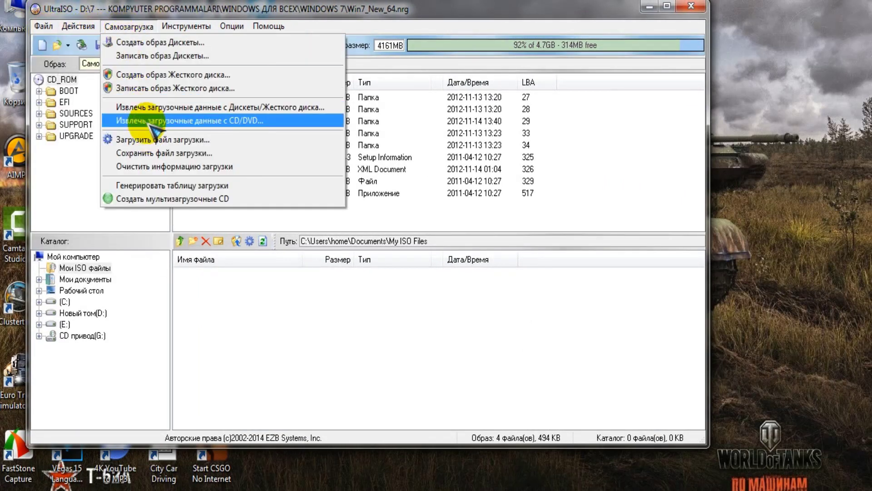
key(alt+Tab)
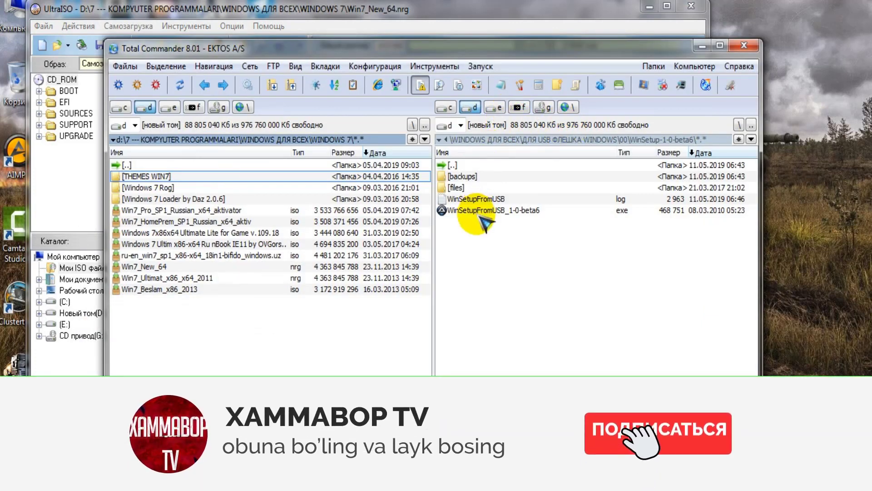
click(703, 45)
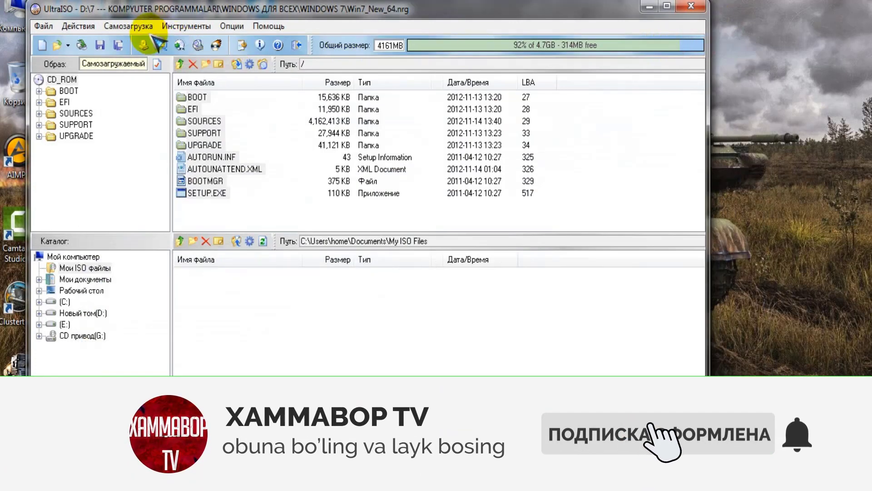
click(137, 27)
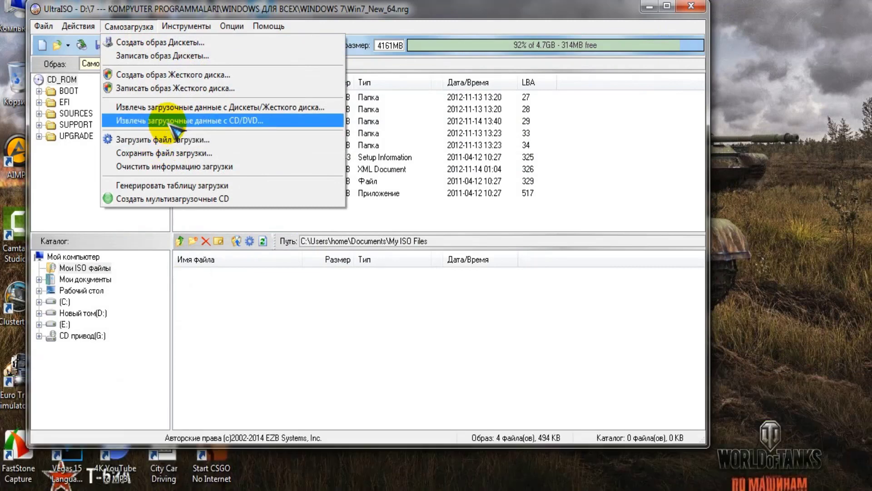
click(169, 122)
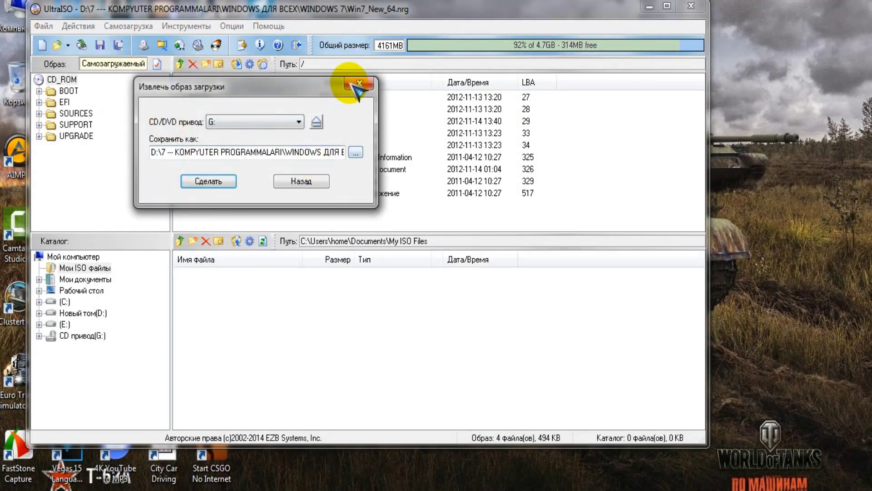
click(366, 86)
Open the Write Disk Image dialog for writing a hard disk image and move it toward the middle of the window
click(136, 27)
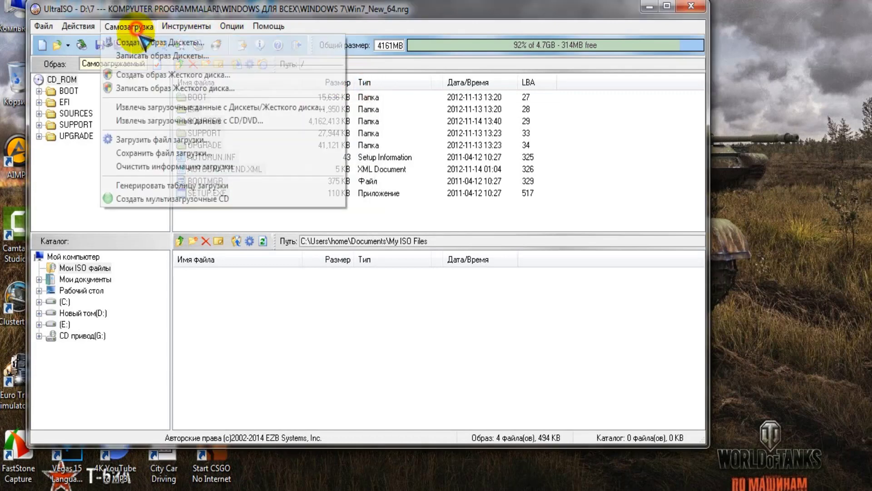
click(174, 93)
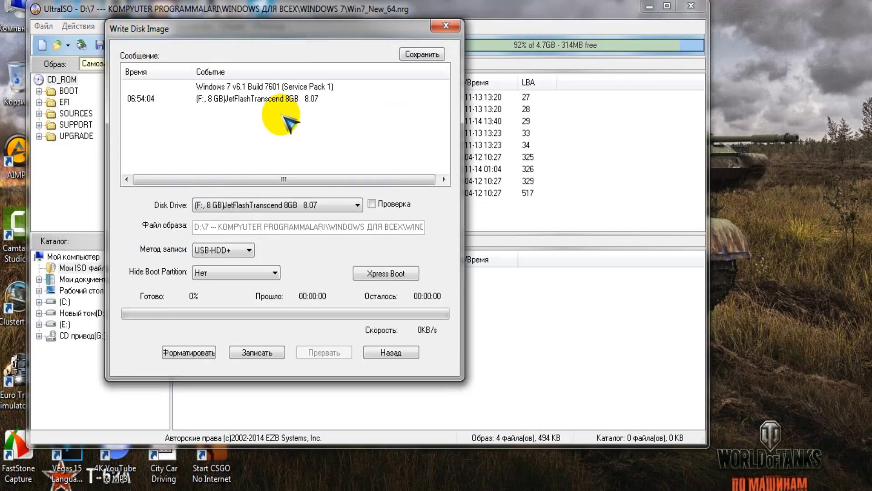
drag(277, 30, 388, 55)
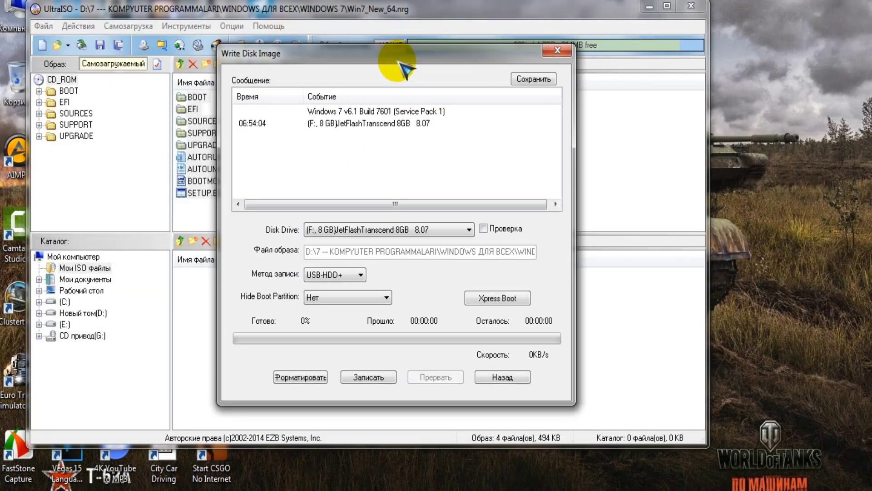
Format the F: flash drive with capacity 7,47 ГБ and the NTFS file system, and close the format and Write Disk Image dialogs
click(301, 378)
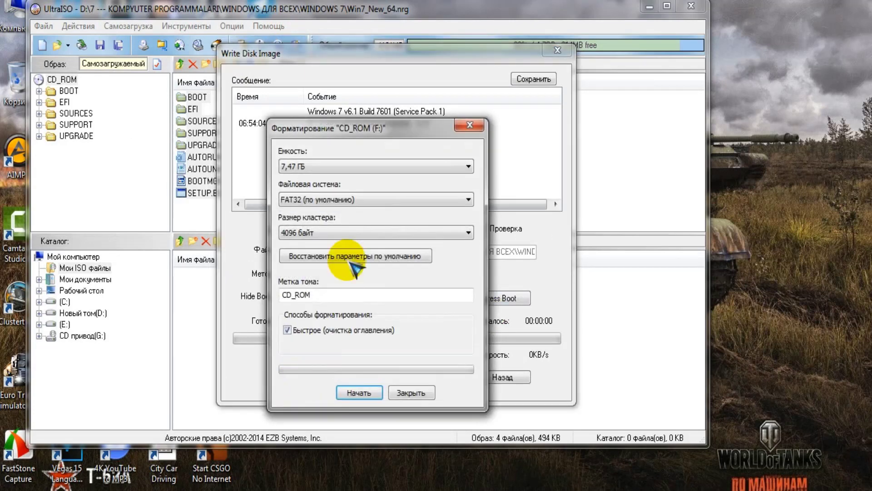
click(352, 168)
click(358, 180)
click(341, 199)
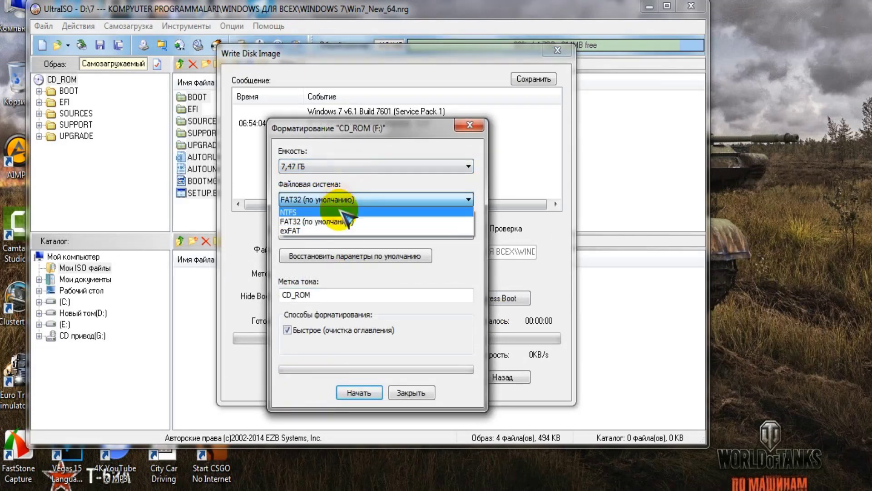
click(345, 209)
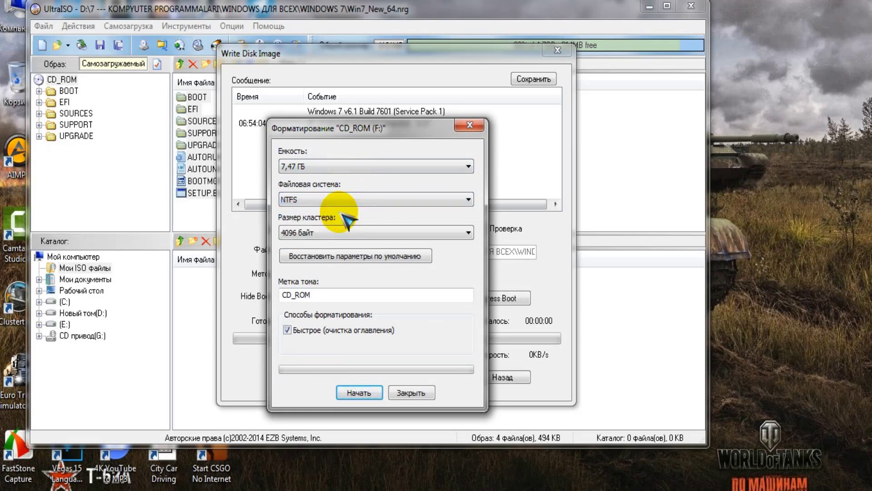
click(354, 393)
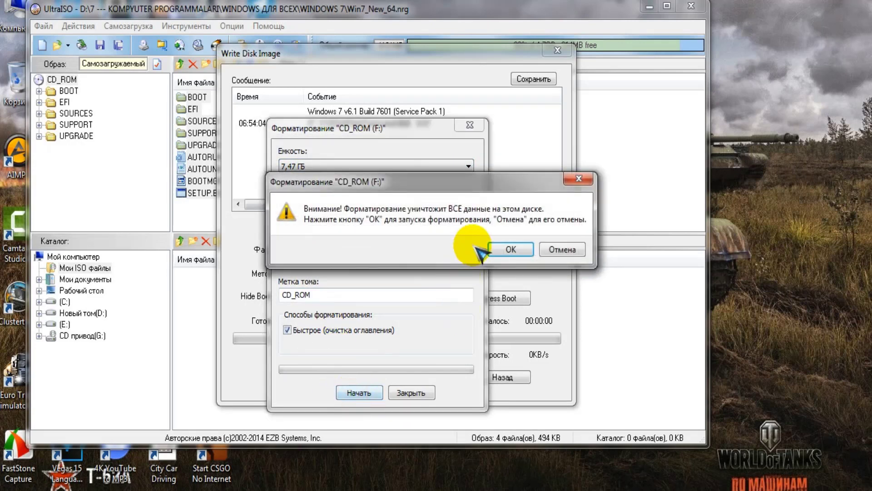
click(510, 249)
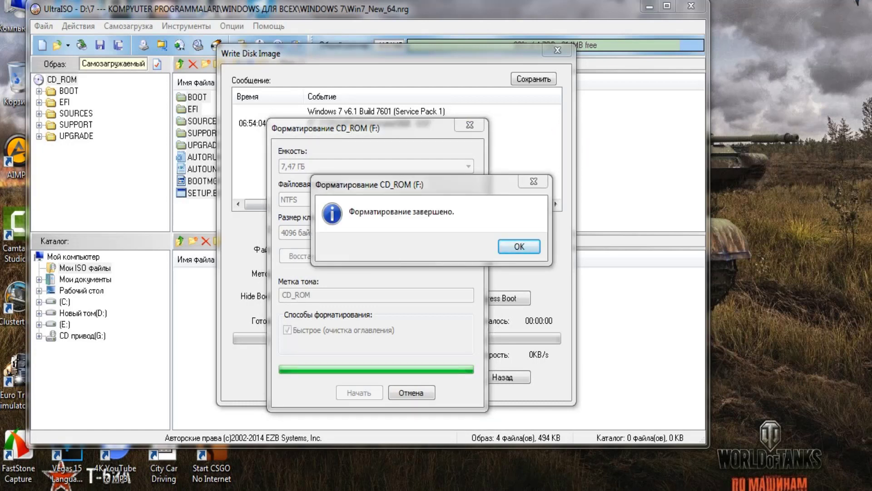
click(520, 247)
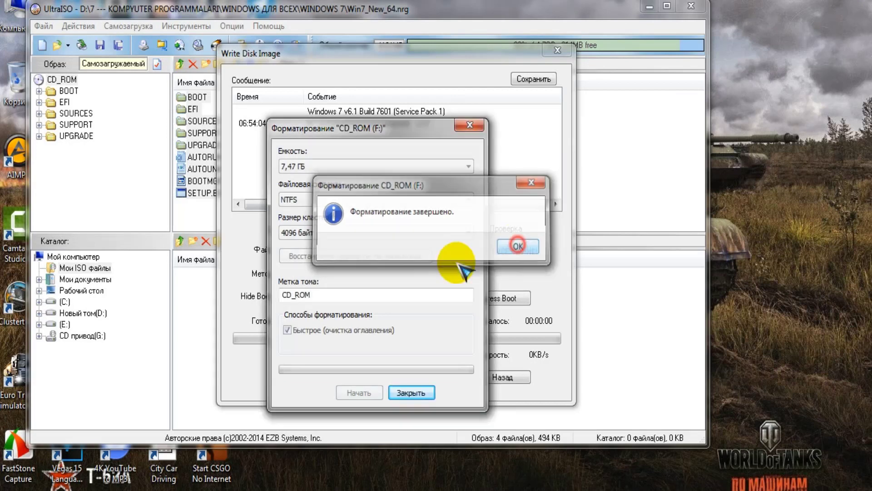
click(408, 393)
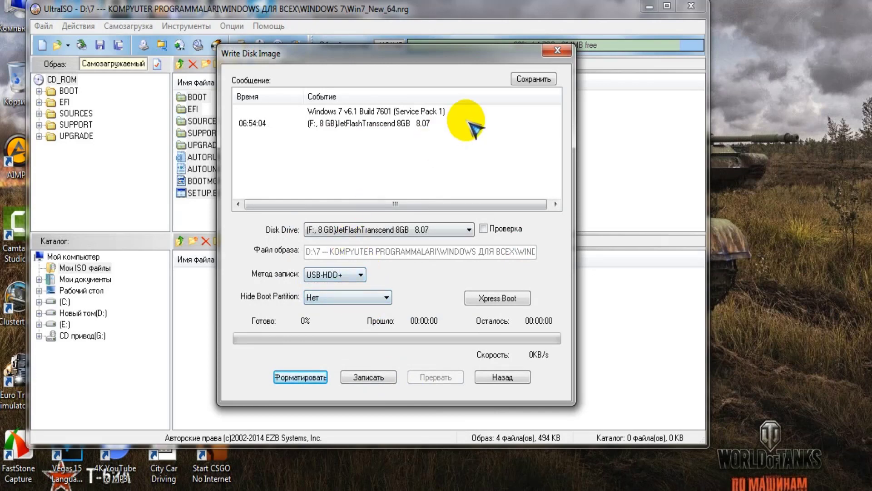
click(549, 51)
Open the Win7_New_64.nrg image from the WINDOWS 7 folder
click(44, 26)
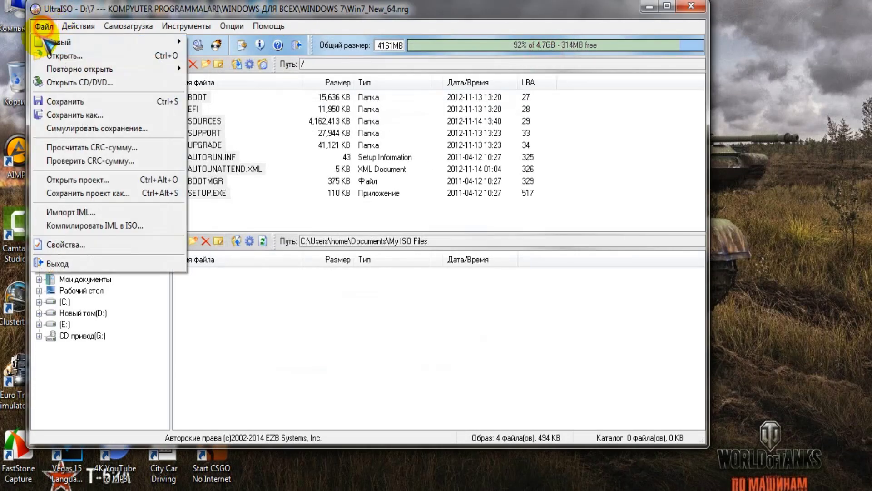
click(51, 58)
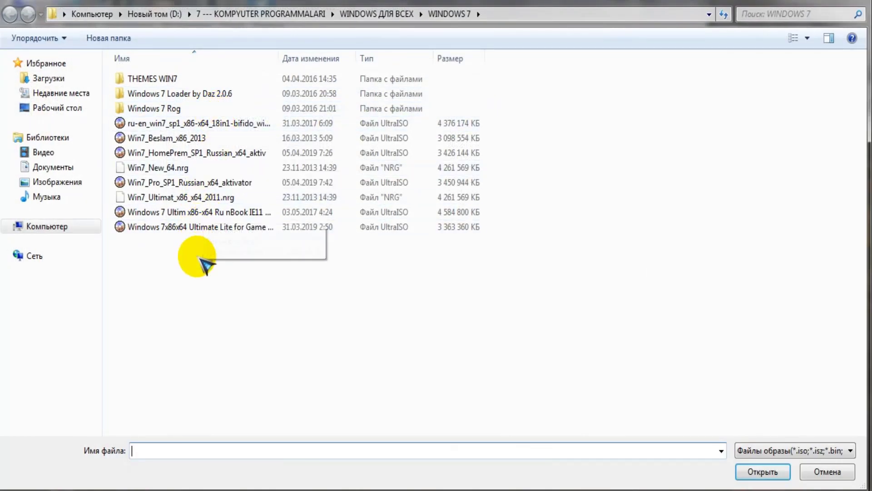
double_click(172, 173)
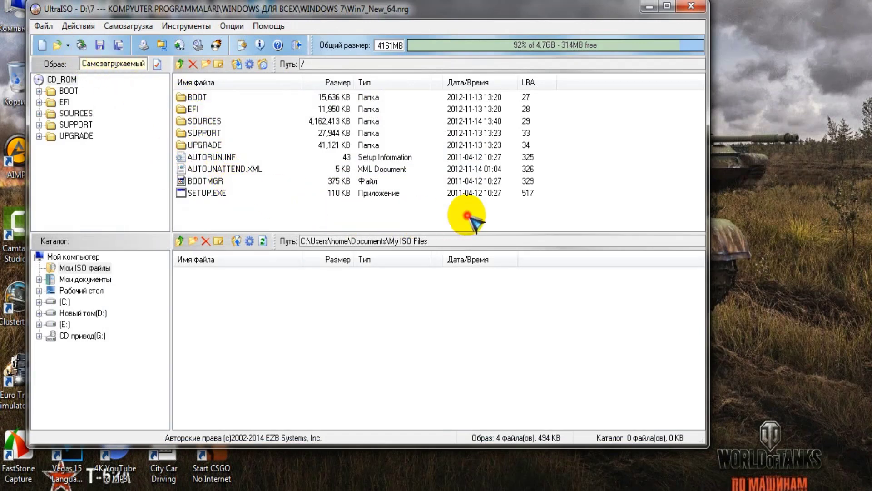
drag(467, 215, 191, 93)
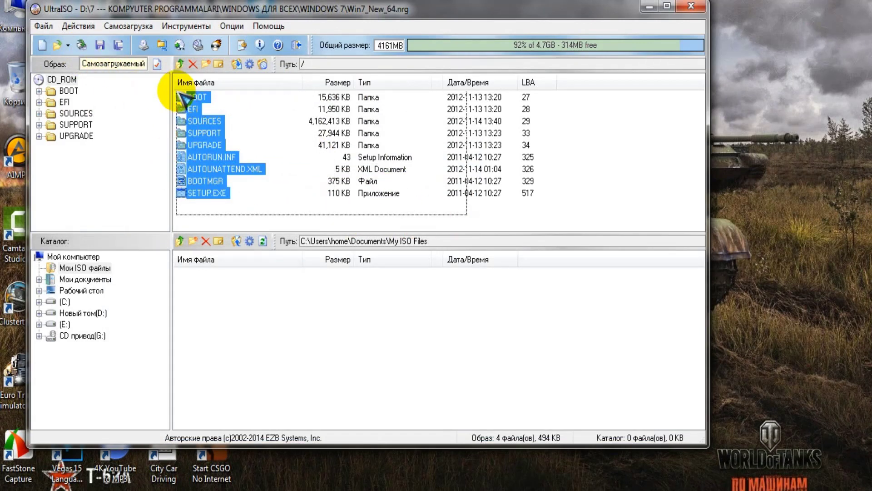
click(236, 193)
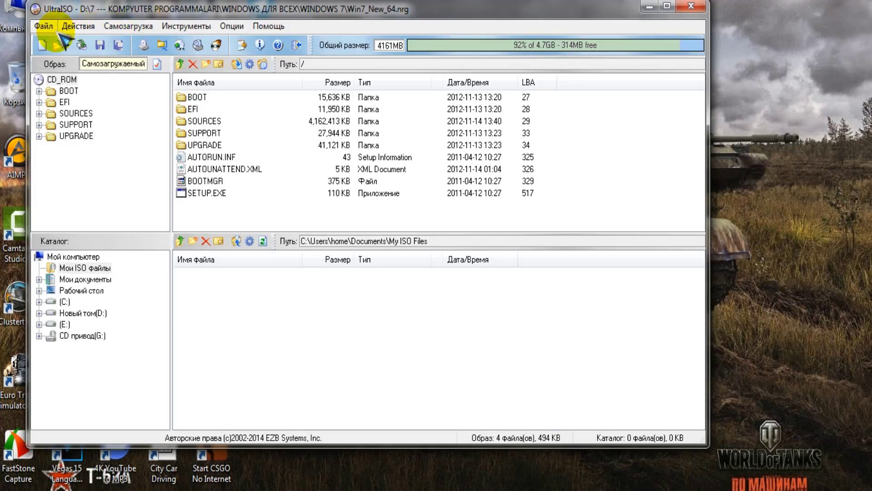
Reopen the Write Disk Image dialog and choose the F: JetFlashTranscend 8GB flash drive as the target disk
click(128, 26)
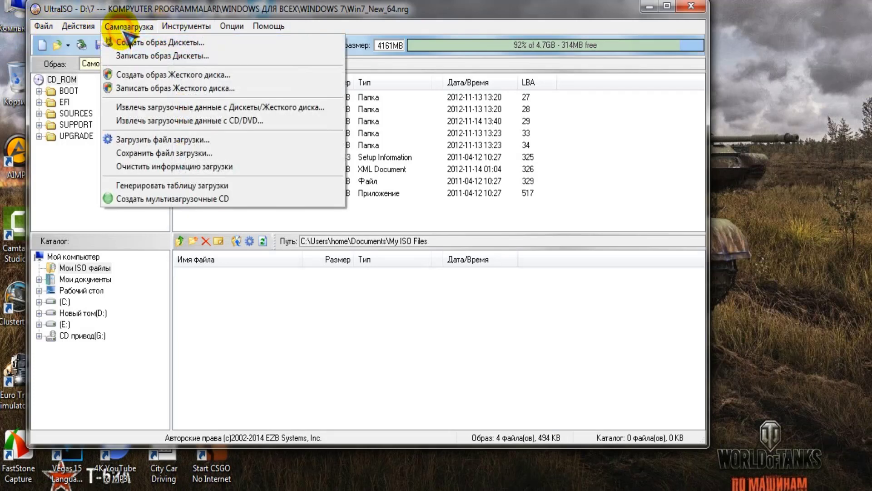
click(145, 91)
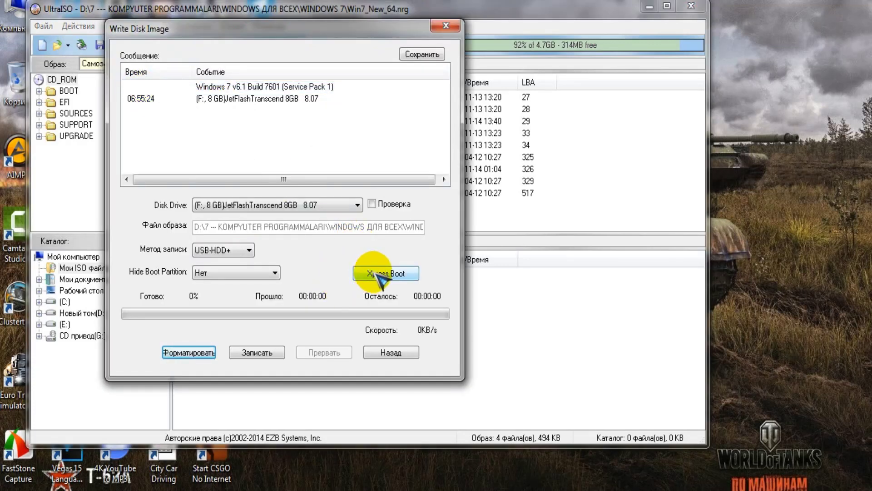
click(227, 205)
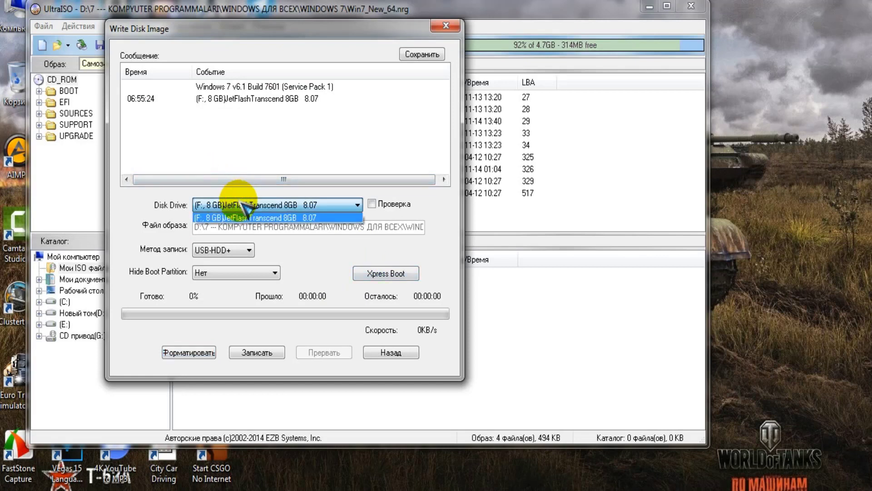
click(248, 210)
click(249, 206)
click(249, 218)
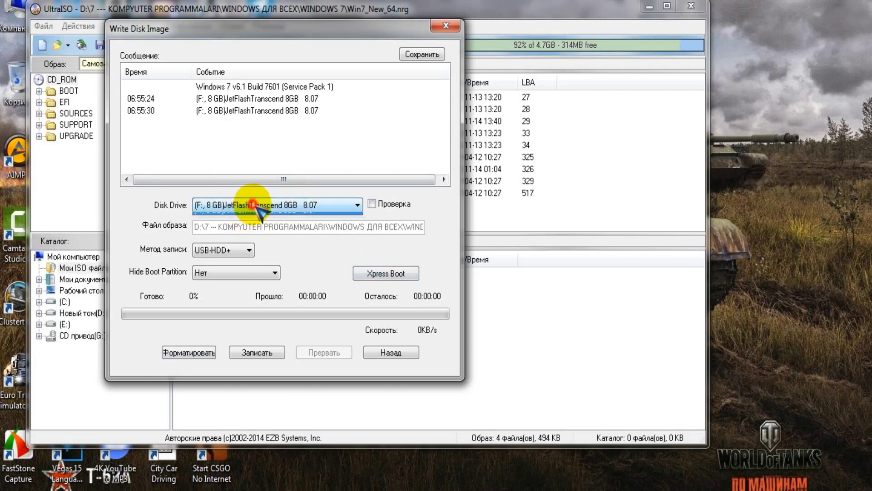
click(256, 206)
click(256, 206)
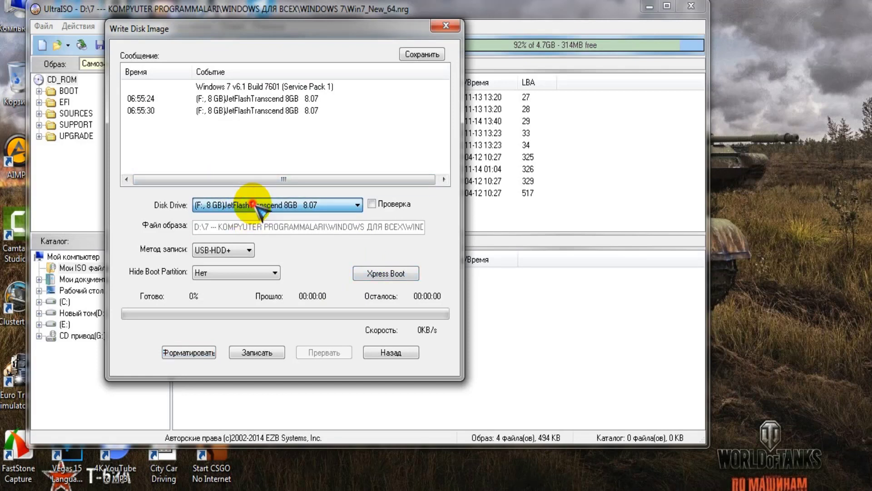
Write a new Windows Vista/7/8 drive boot sector to the F: flash drive
click(404, 278)
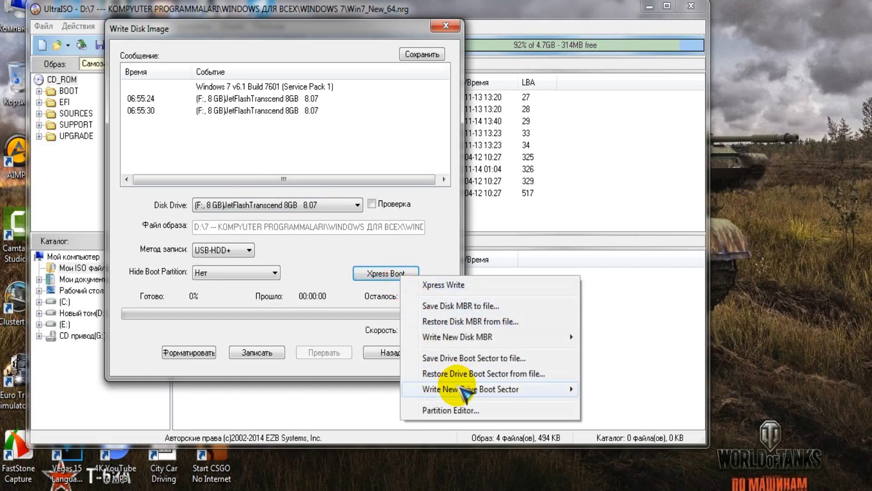
mouse_move(567, 389)
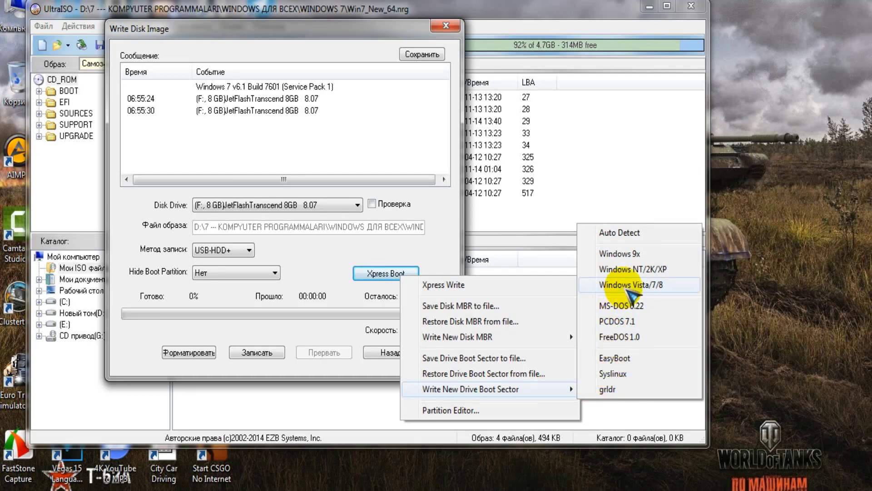
click(626, 286)
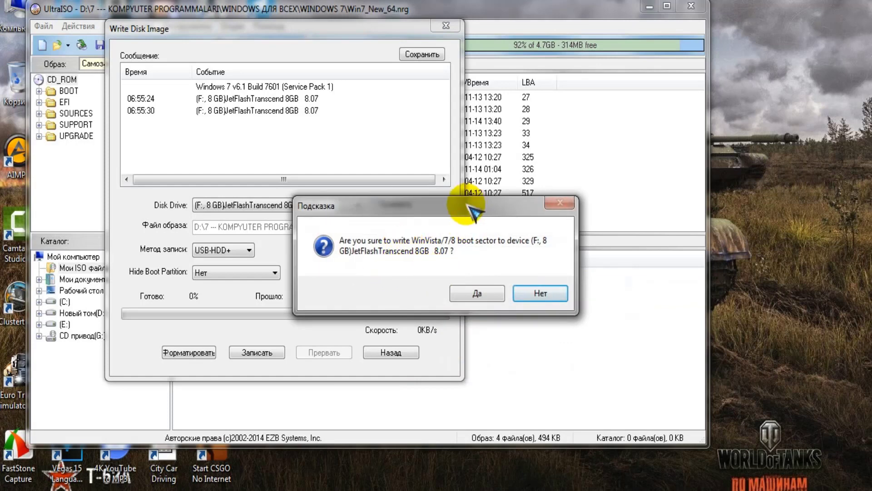
click(503, 302)
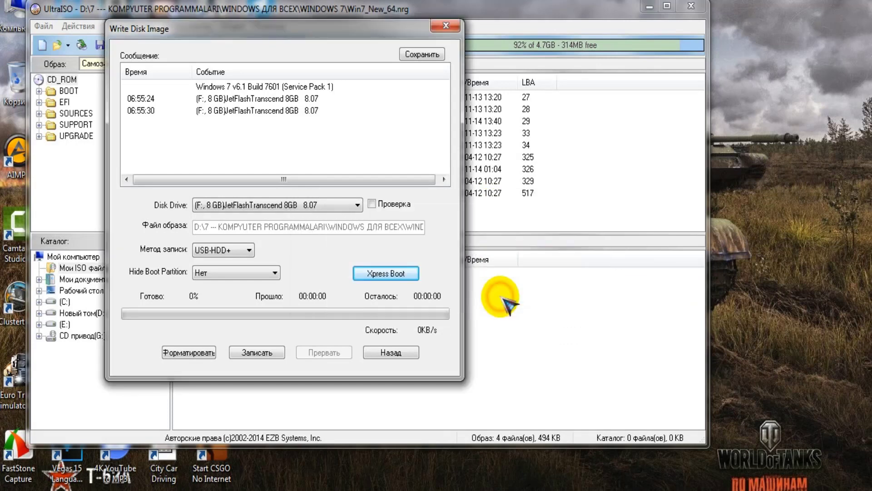
click(412, 279)
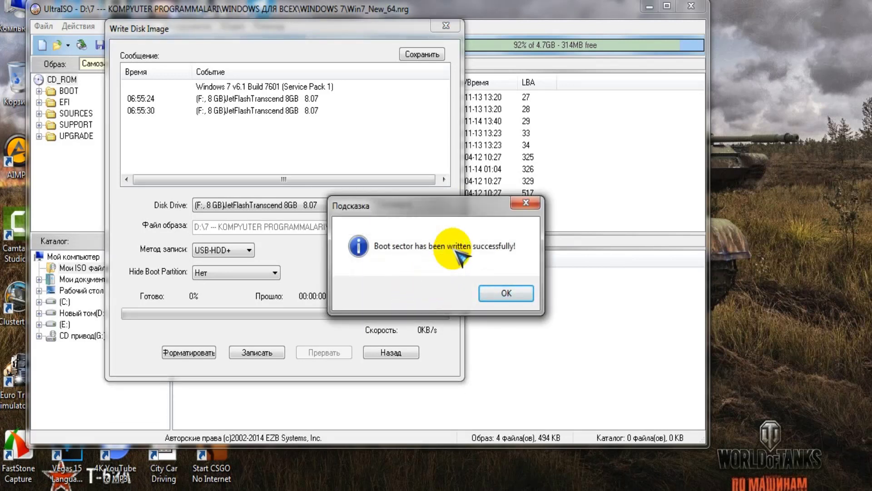
click(498, 293)
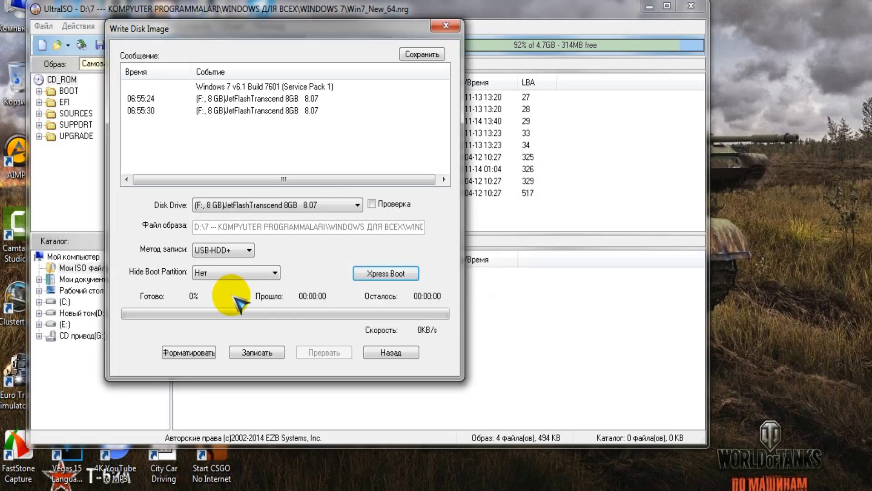
Start writing the Windows 7 image to the F: flash drive and agree to erase all its data
click(258, 358)
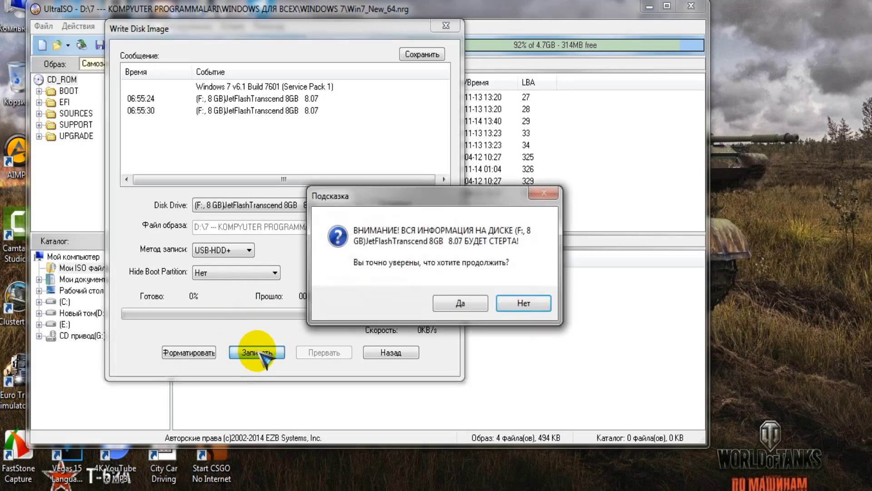
click(449, 307)
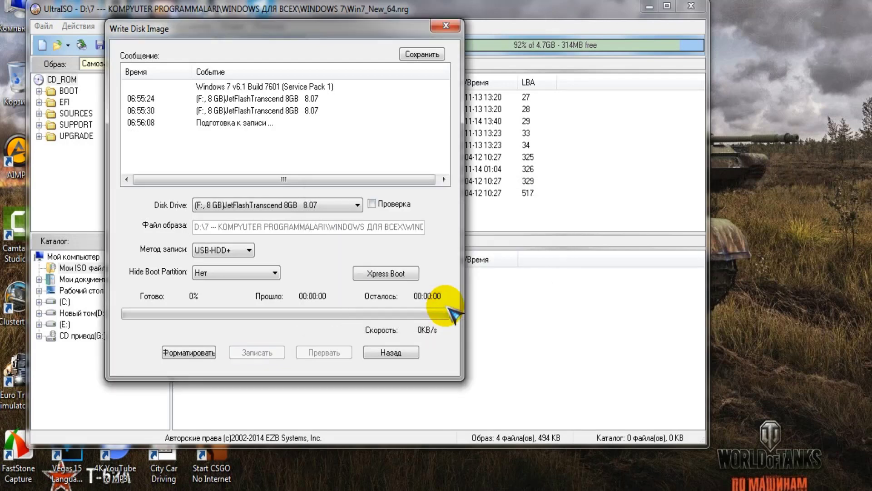